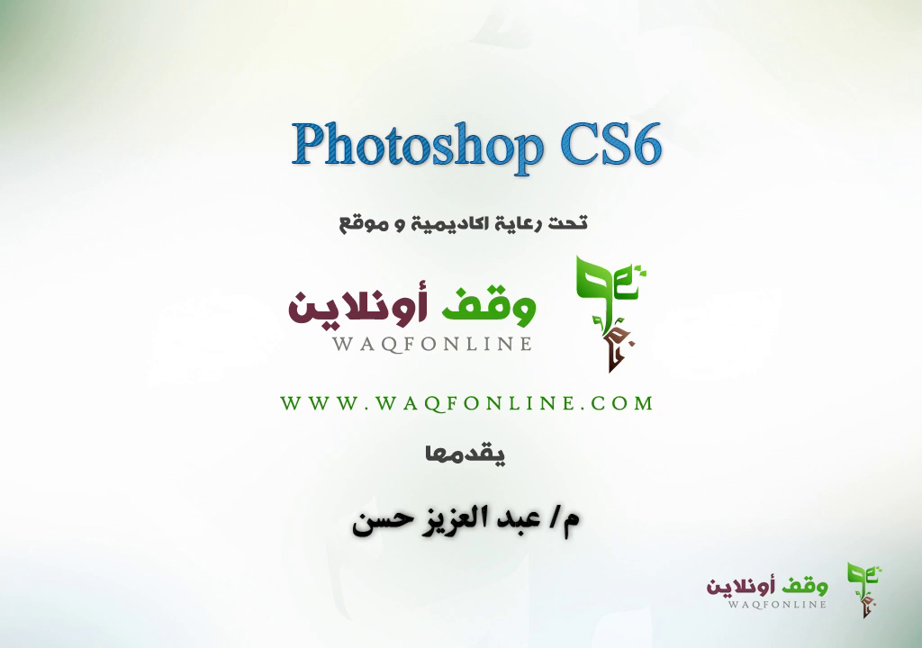
- Launch Adobe Photoshop CS6 (64 Bit) from the Start menu's All Programs list
{"action": "key", "text": "super"}
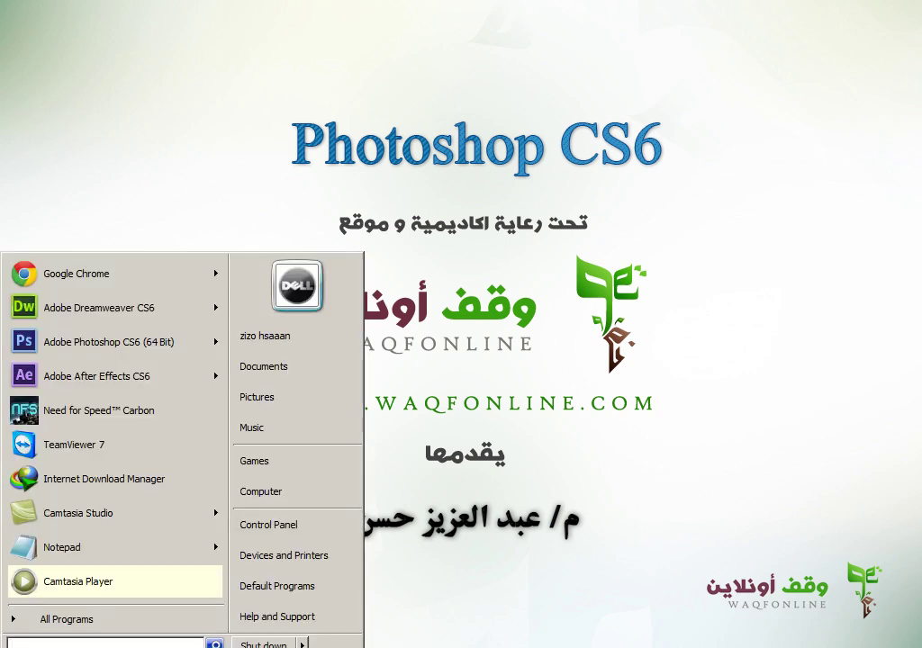
{"action": "left_click", "coordinate": [36, 621]}
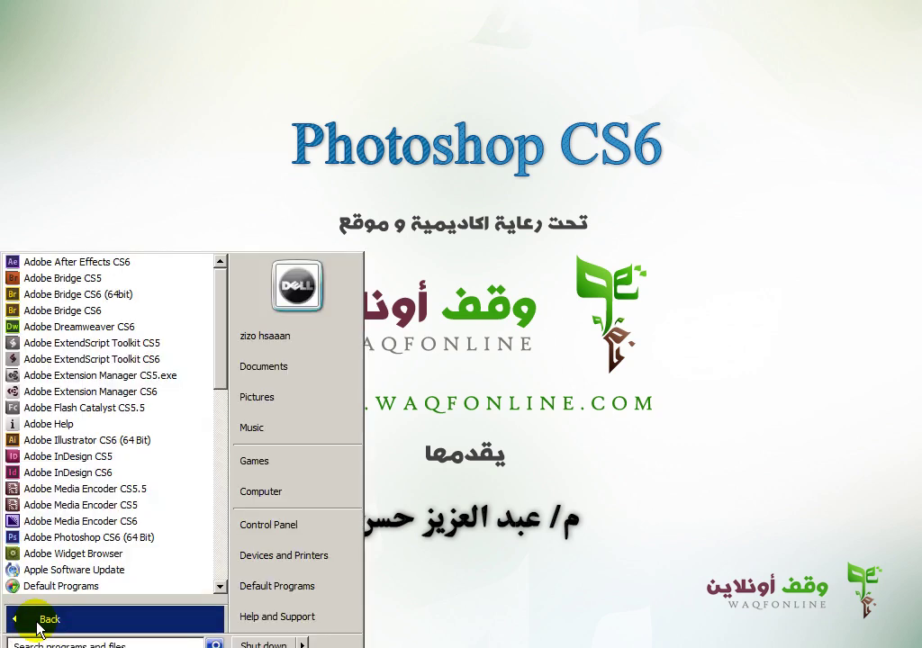
{"action": "left_click", "coordinate": [37, 622]}
{"action": "left_click", "coordinate": [38, 623]}
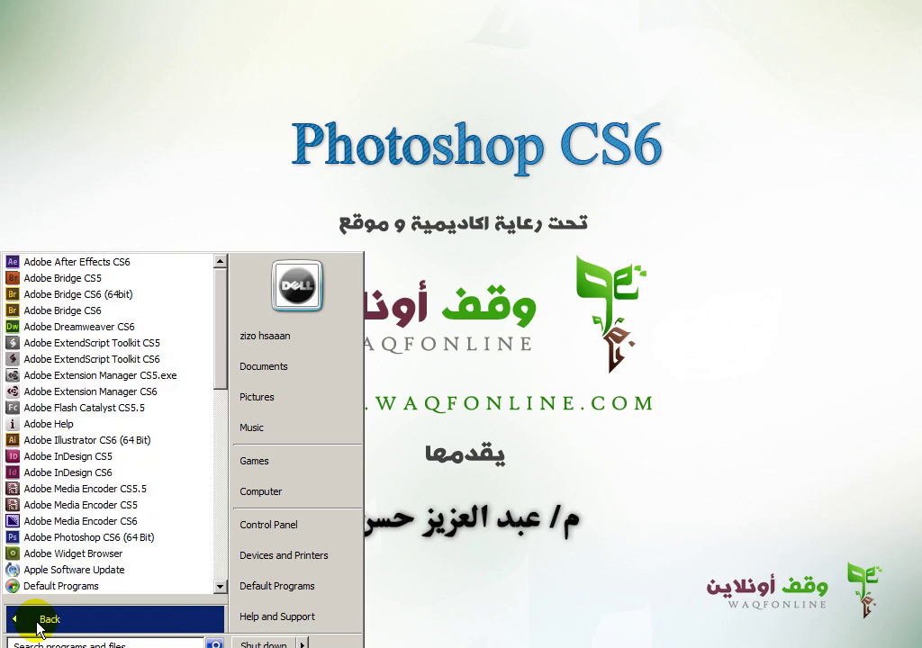
{"action": "left_click", "coordinate": [138, 540]}
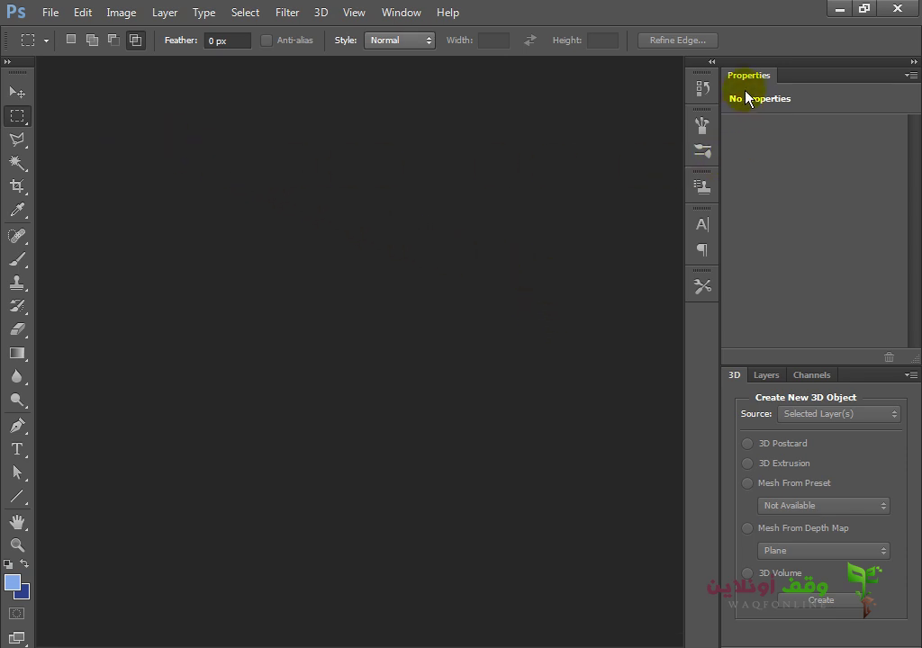
{"action": "left_click", "coordinate": [704, 90]}
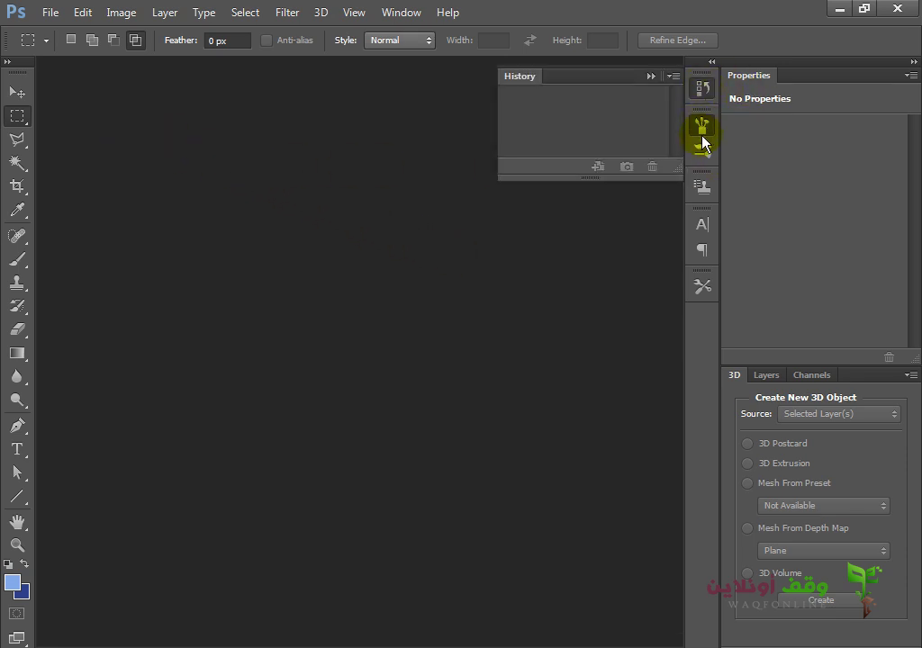
{"action": "left_click", "coordinate": [703, 152]}
{"action": "left_click", "coordinate": [704, 87]}
{"action": "left_click", "coordinate": [703, 153]}
{"action": "left_click", "coordinate": [703, 186]}
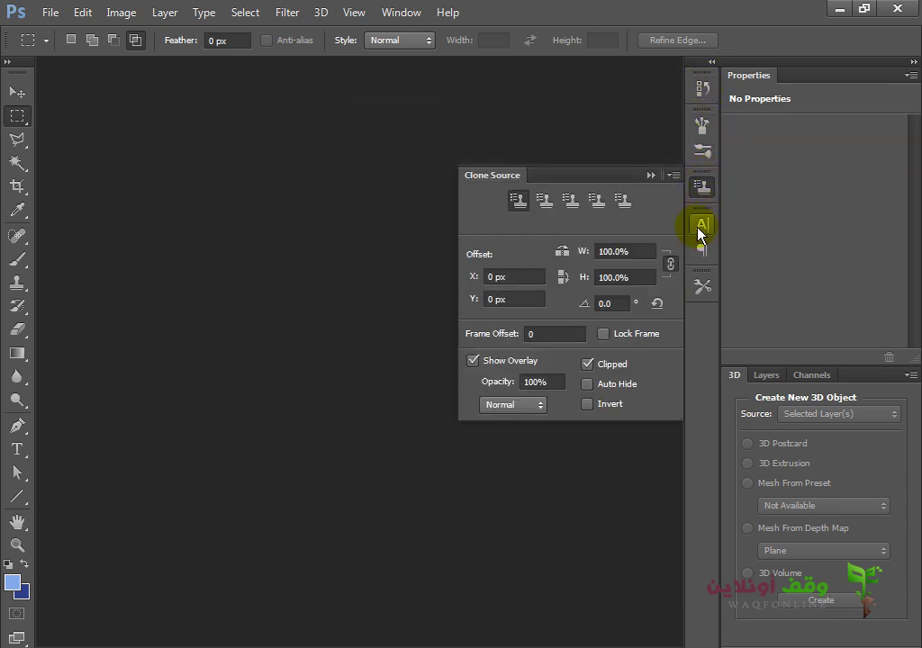
{"action": "left_click", "coordinate": [703, 224]}
{"action": "left_click", "coordinate": [703, 252]}
{"action": "left_click", "coordinate": [703, 285]}
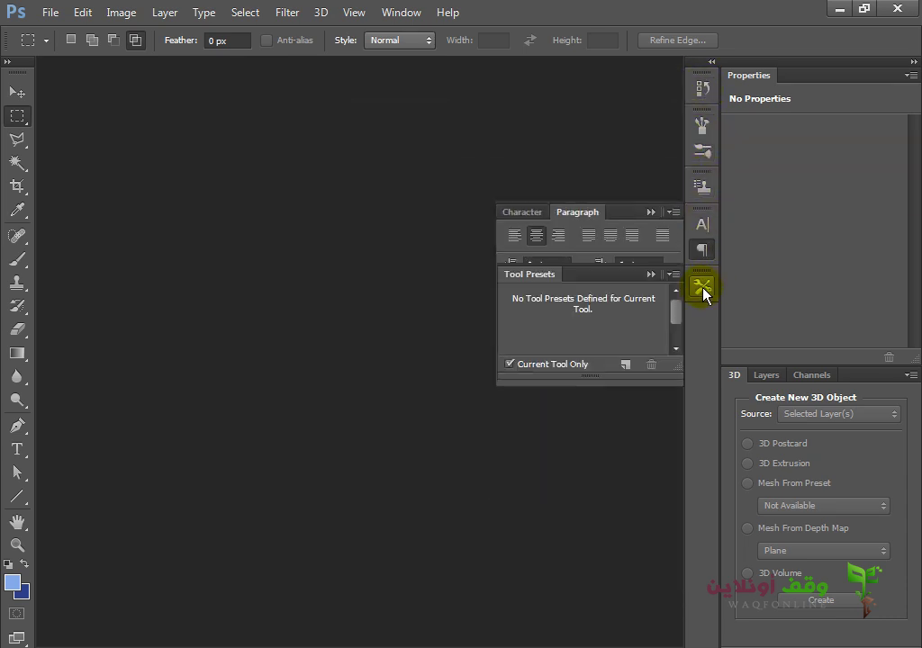
{"action": "left_click", "coordinate": [703, 250]}
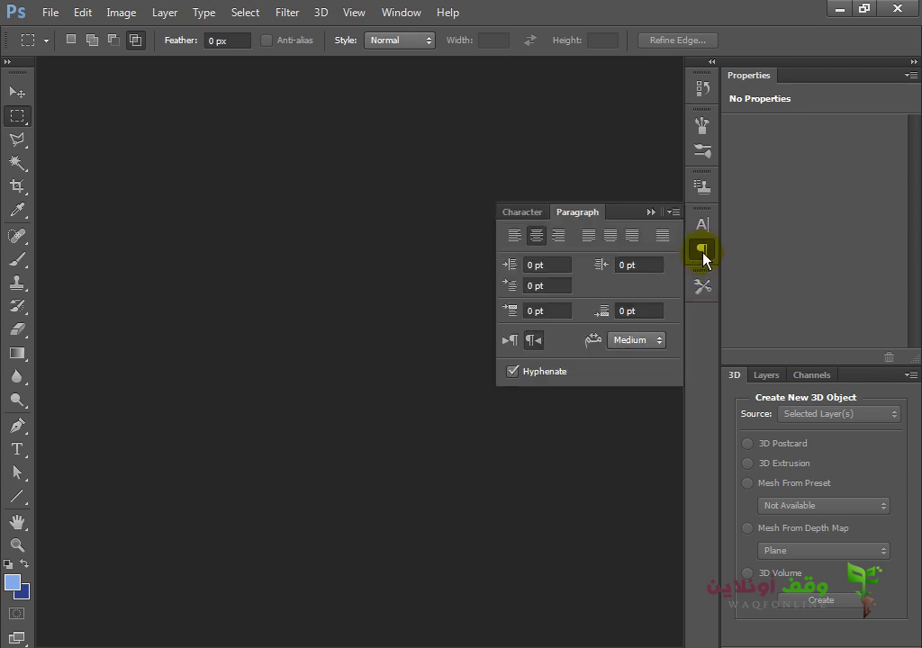
{"action": "left_click", "coordinate": [702, 252]}
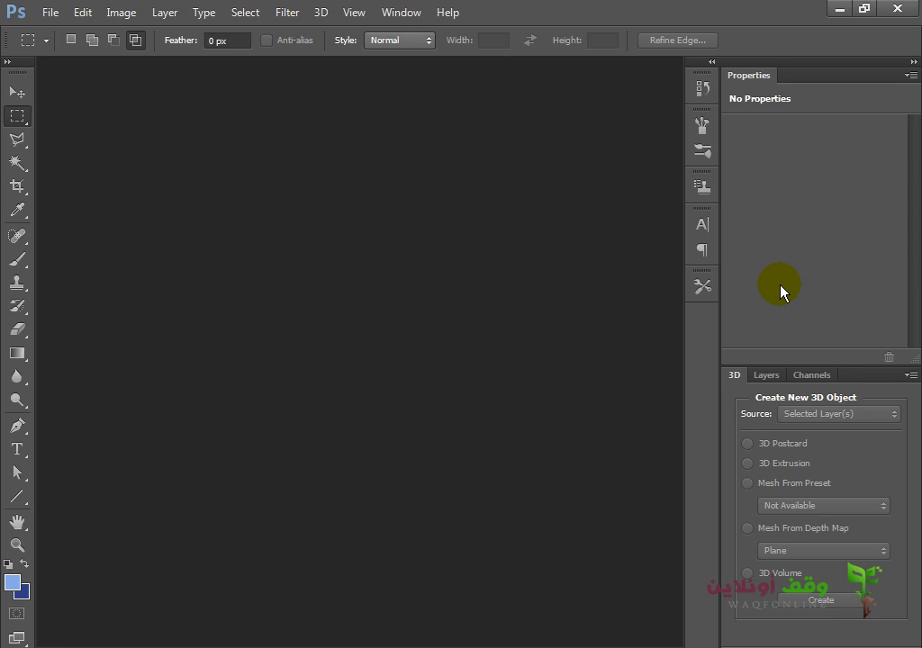
- Reapply the 3D workspace, then show the Workspace presets list again
{"action": "left_click", "coordinate": [387, 13]}
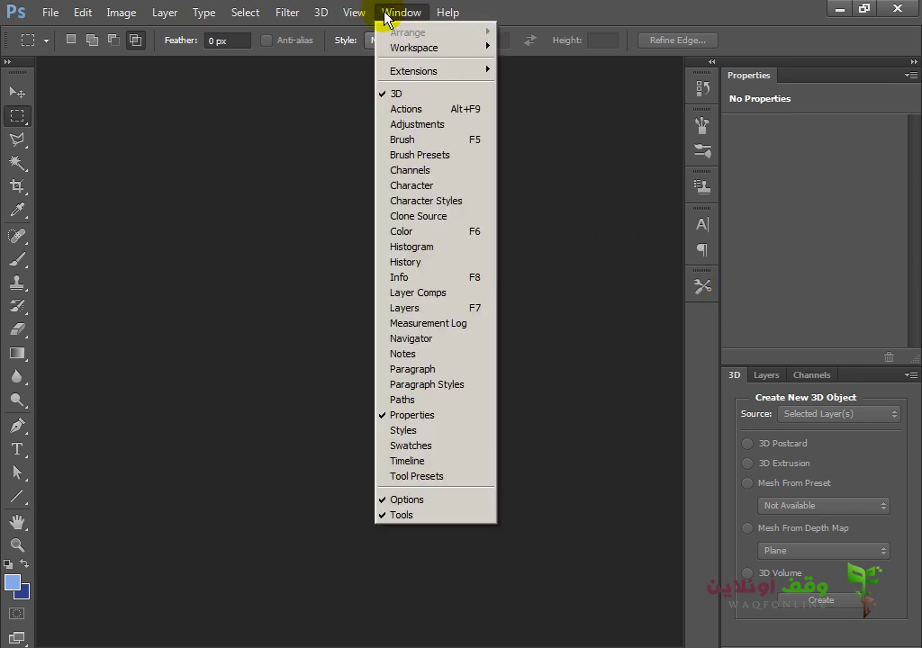
{"action": "mouse_move", "coordinate": [396, 45]}
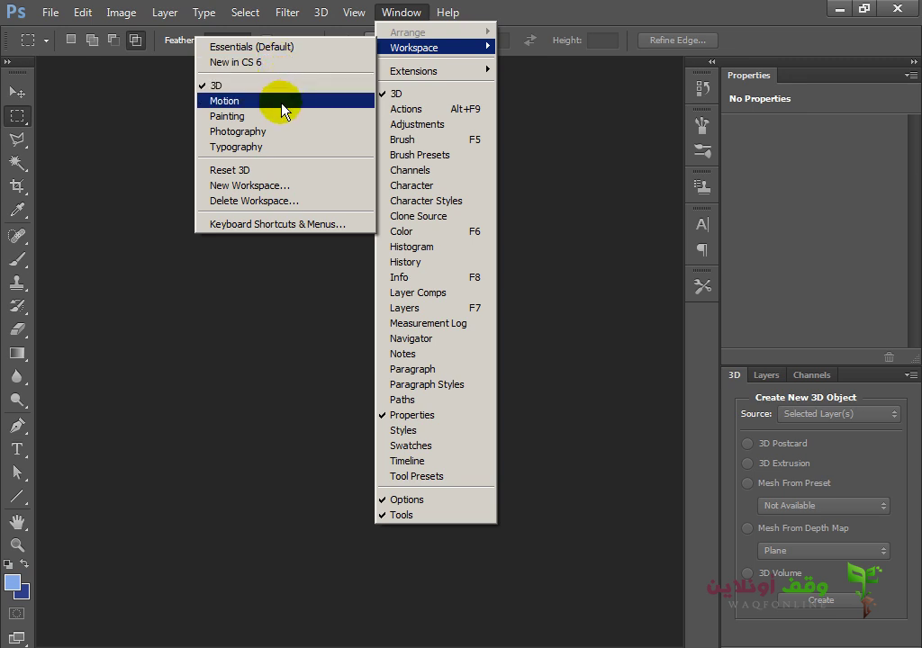
{"action": "left_click", "coordinate": [219, 90]}
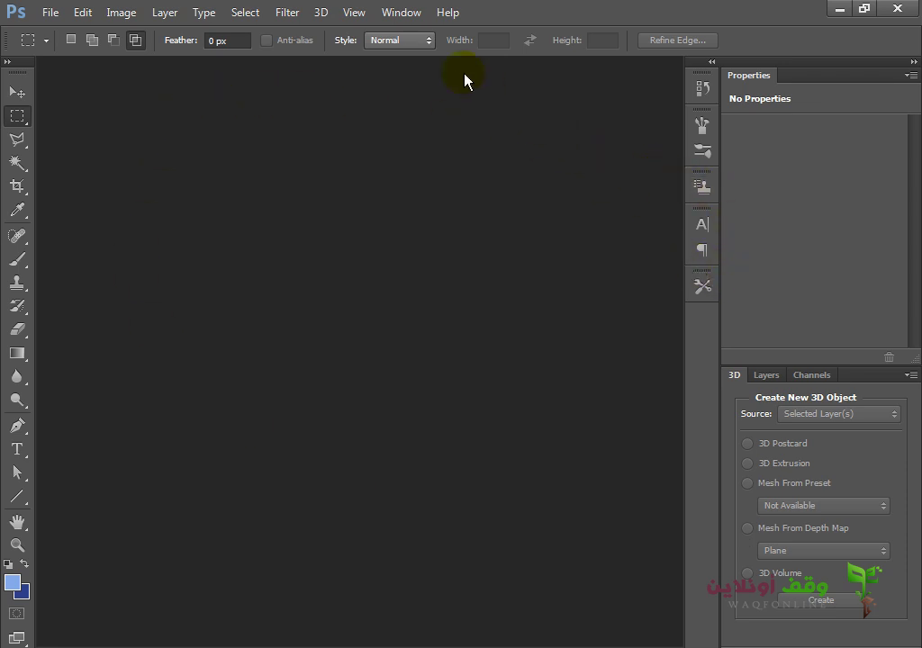
{"action": "left_click", "coordinate": [405, 16]}
{"action": "mouse_move", "coordinate": [420, 77]}
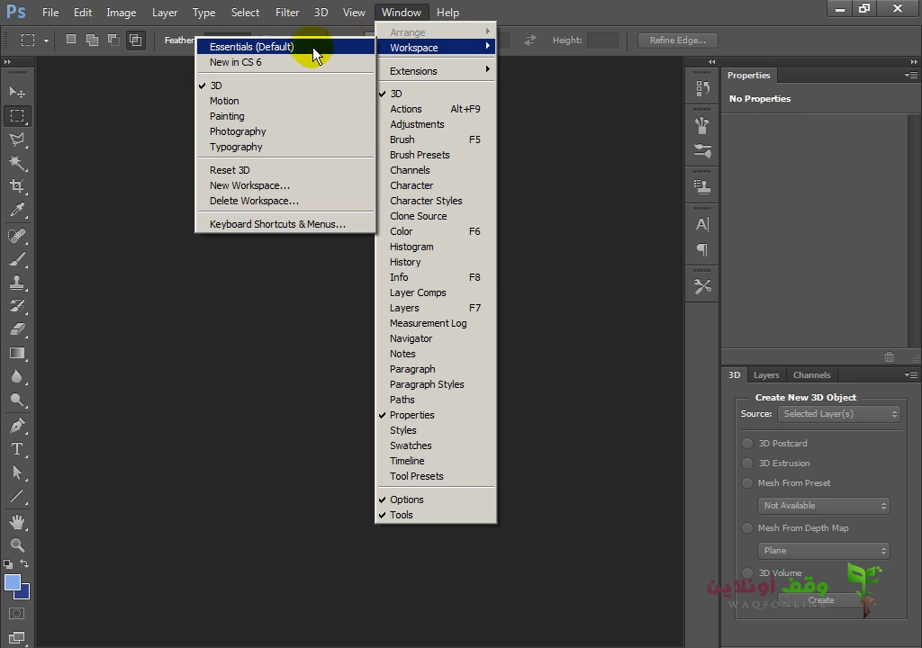
- Switch to the Essentials (Default) workspace and close the menus without further changes
{"action": "left_click", "coordinate": [255, 47]}
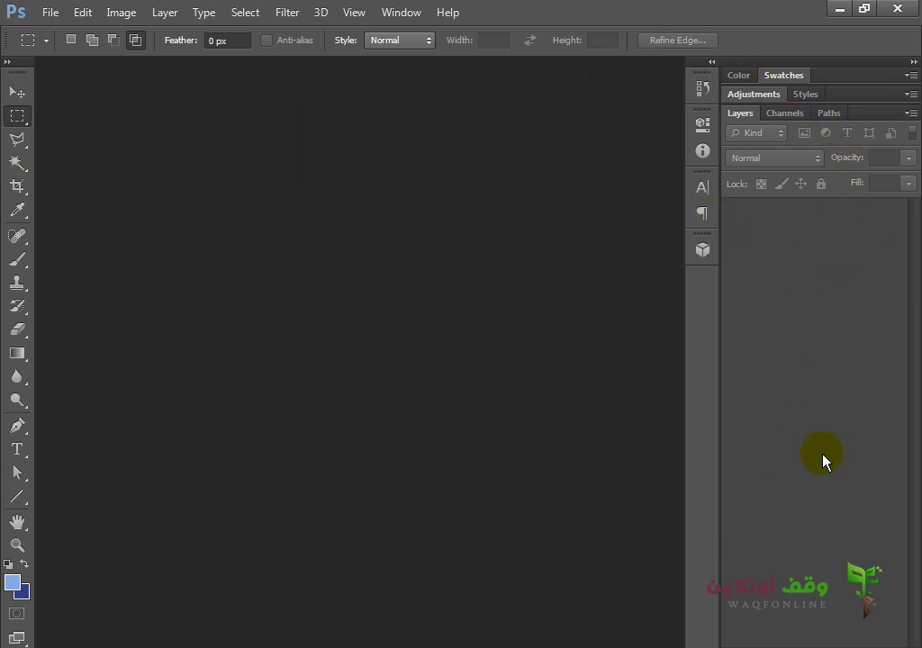
{"action": "left_click", "coordinate": [399, 25]}
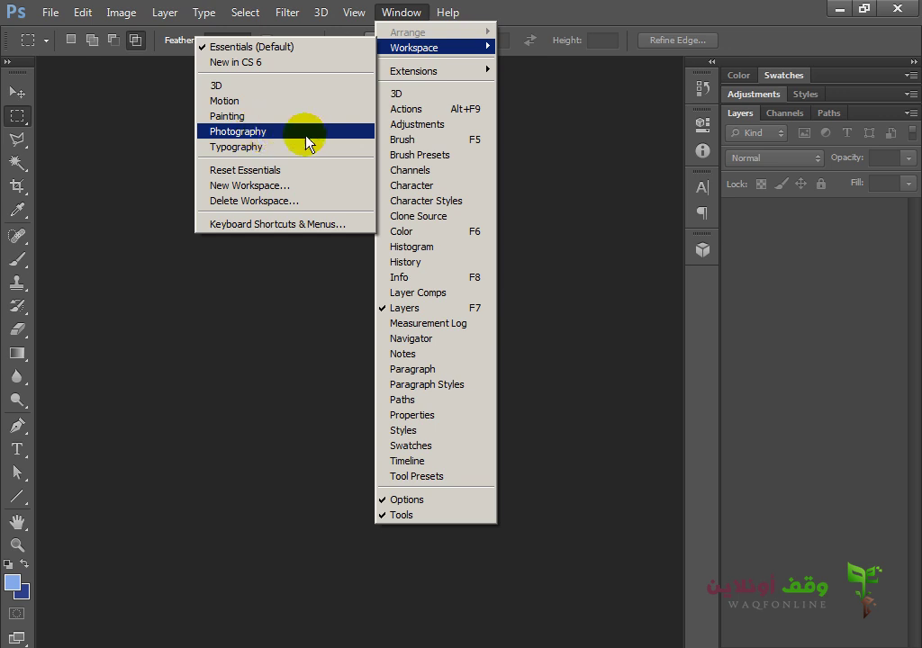
{"action": "key", "text": "Escape"}
{"action": "key", "text": "Escape"}
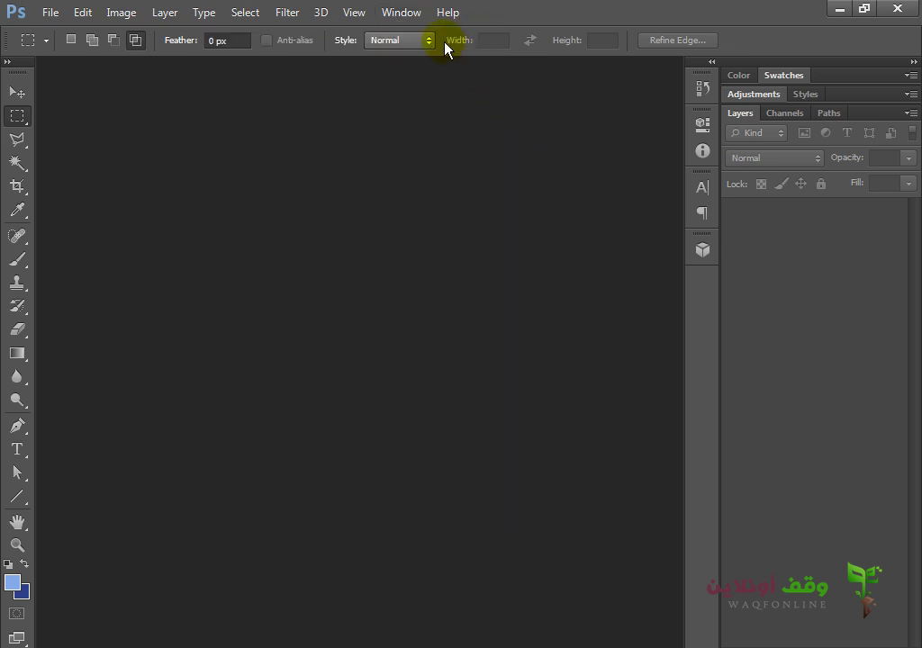
{"action": "left_click", "coordinate": [410, 15]}
{"action": "key", "text": "Escape"}
- Dock the Actions panel as a tab beside Layers, Channels and Paths, collapsing History
{"action": "left_click", "coordinate": [406, 15]}
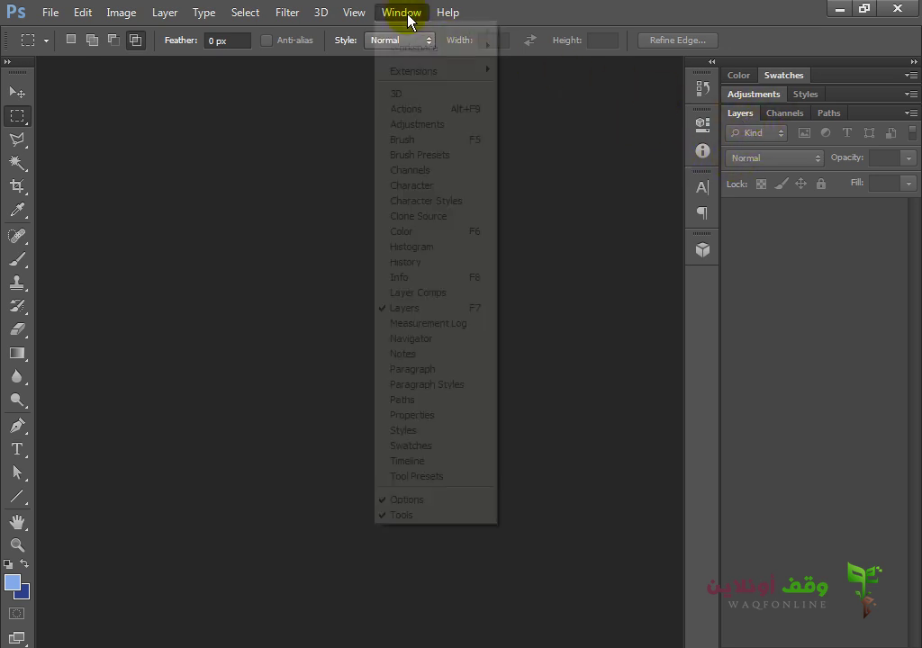
{"action": "left_click", "coordinate": [405, 109]}
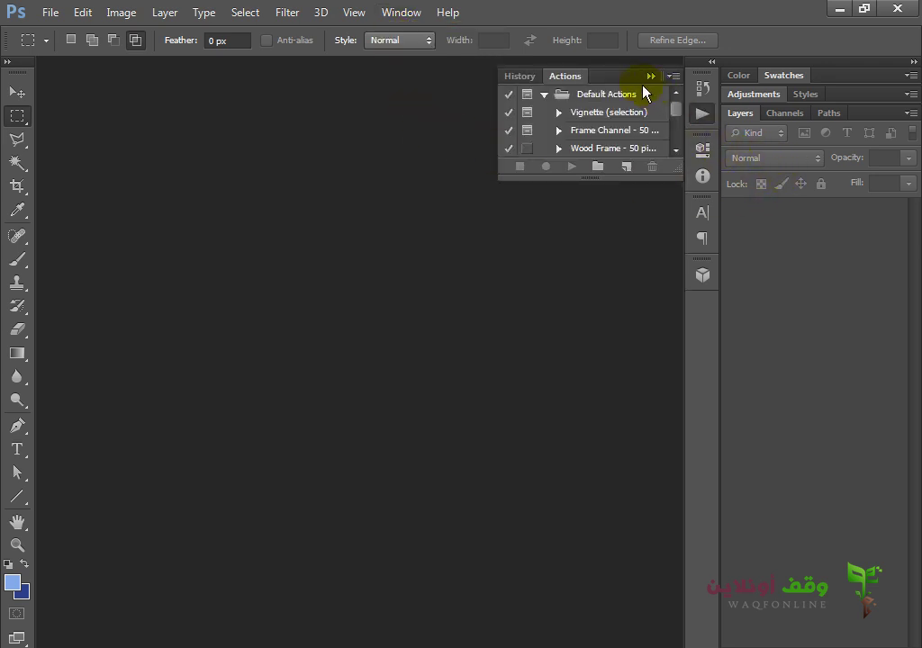
{"action": "left_click_drag", "start_coordinate": [557, 79], "coordinate": [810, 126]}
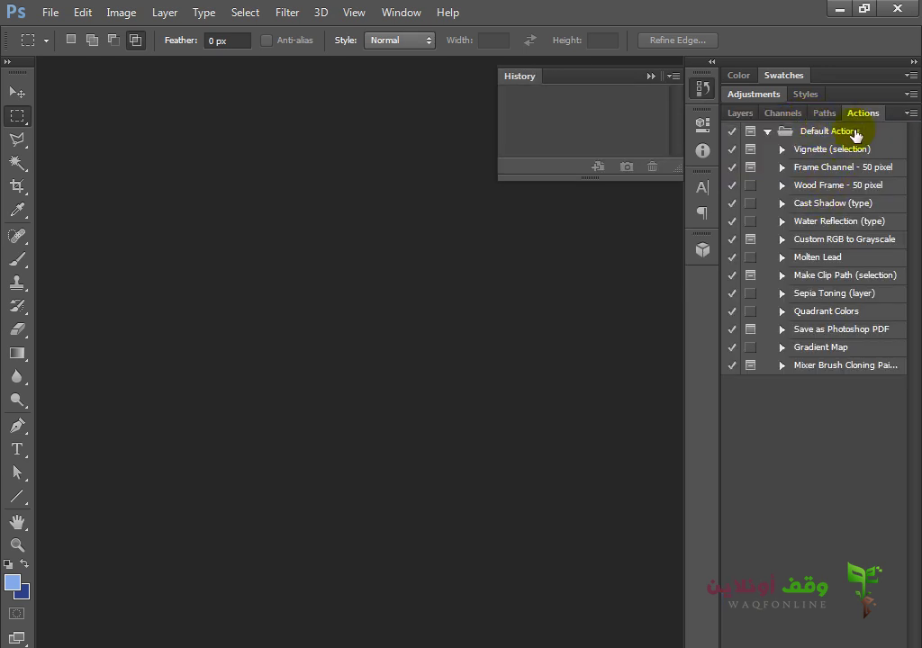
{"action": "left_click", "coordinate": [702, 88]}
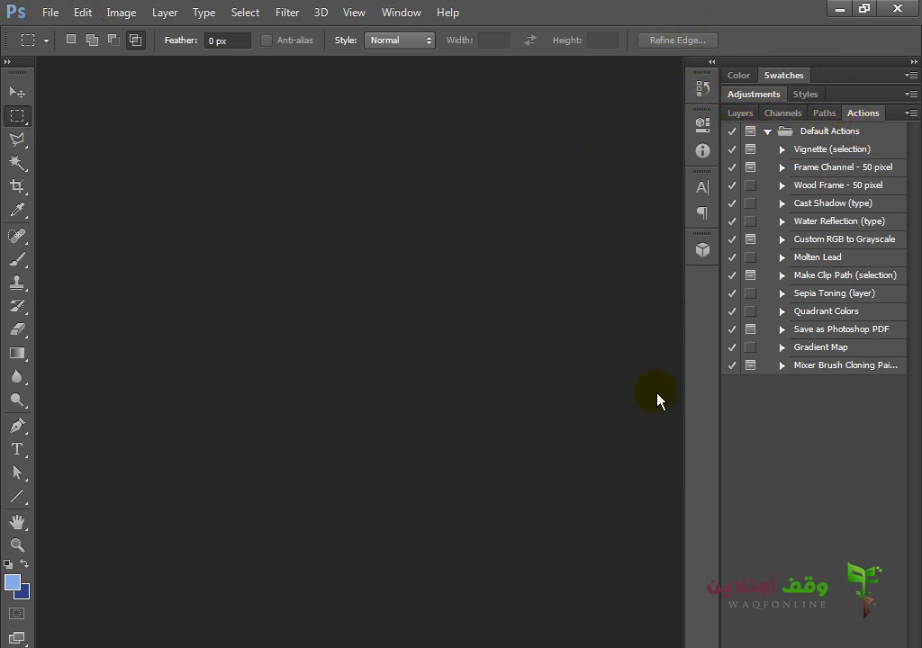
{"action": "left_click", "coordinate": [401, 13]}
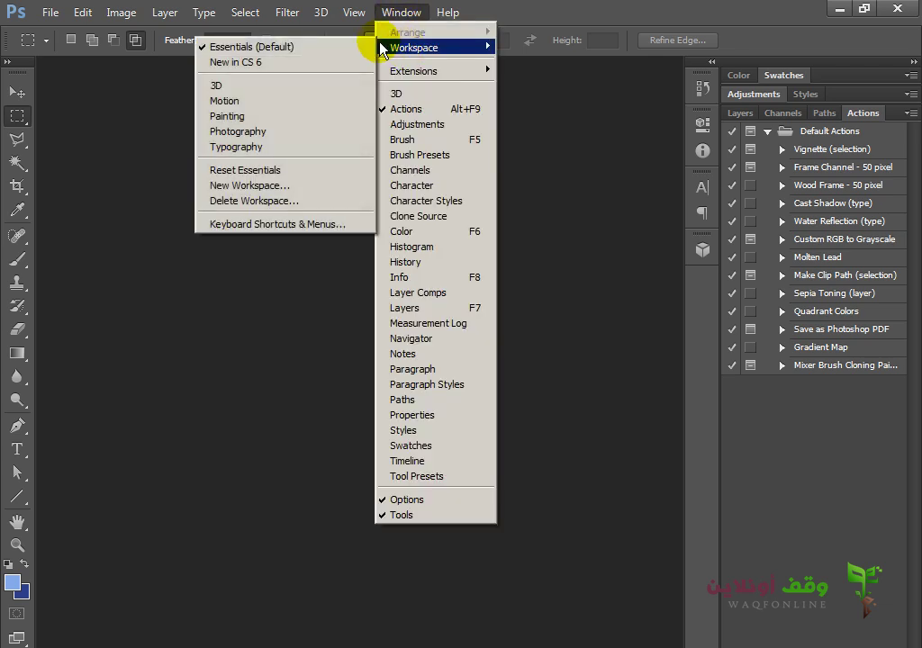
- Save the layout as workspace 'وقف اون لين' including keyboard shortcuts and menus
{"action": "left_click", "coordinate": [267, 185]}
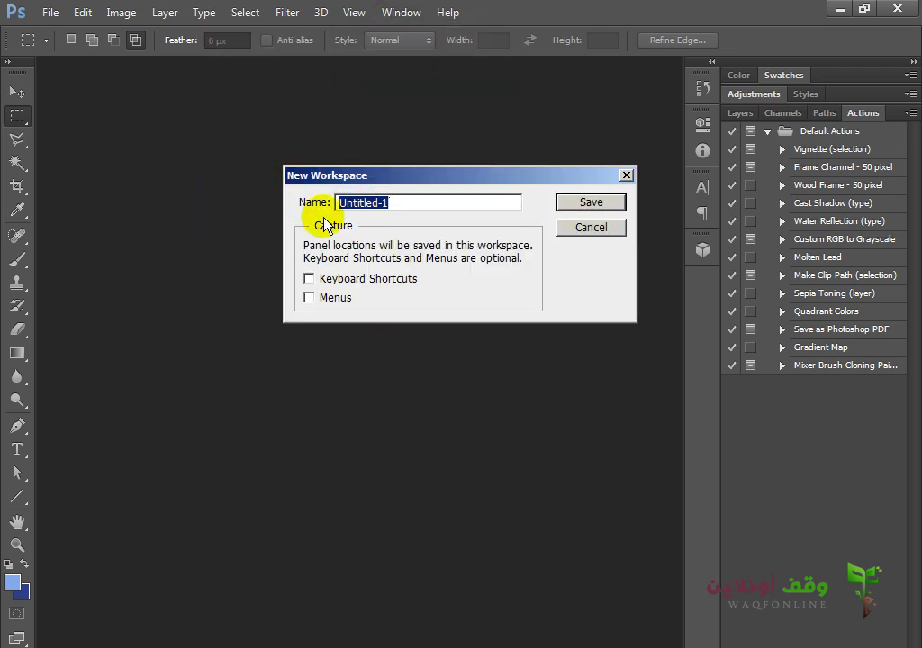
{"action": "left_click_drag", "start_coordinate": [427, 181], "coordinate": [418, 208]}
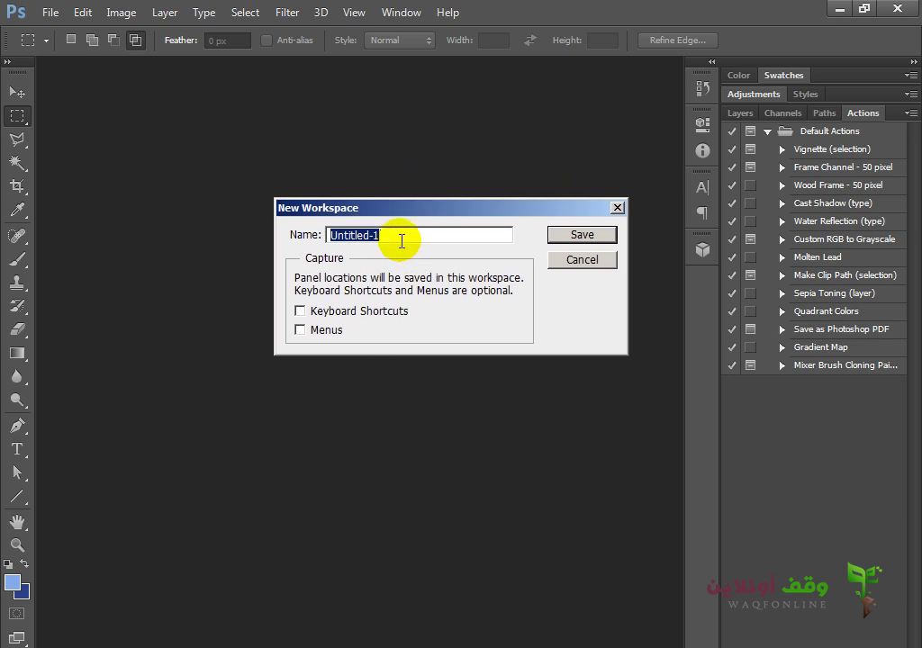
{"action": "key", "text": "BackSpace"}
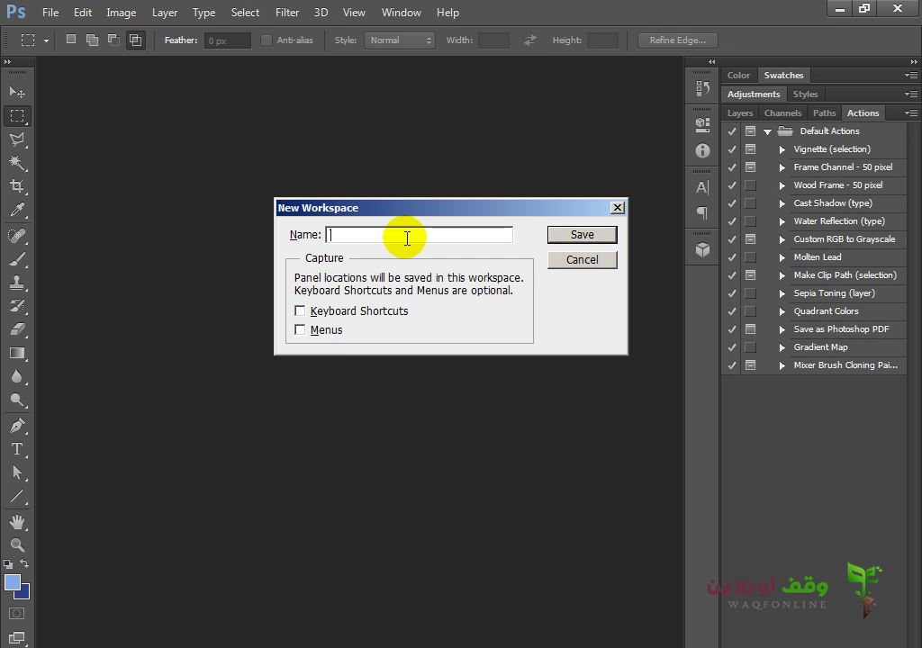
{"action": "type", "text": "وقف اون"}
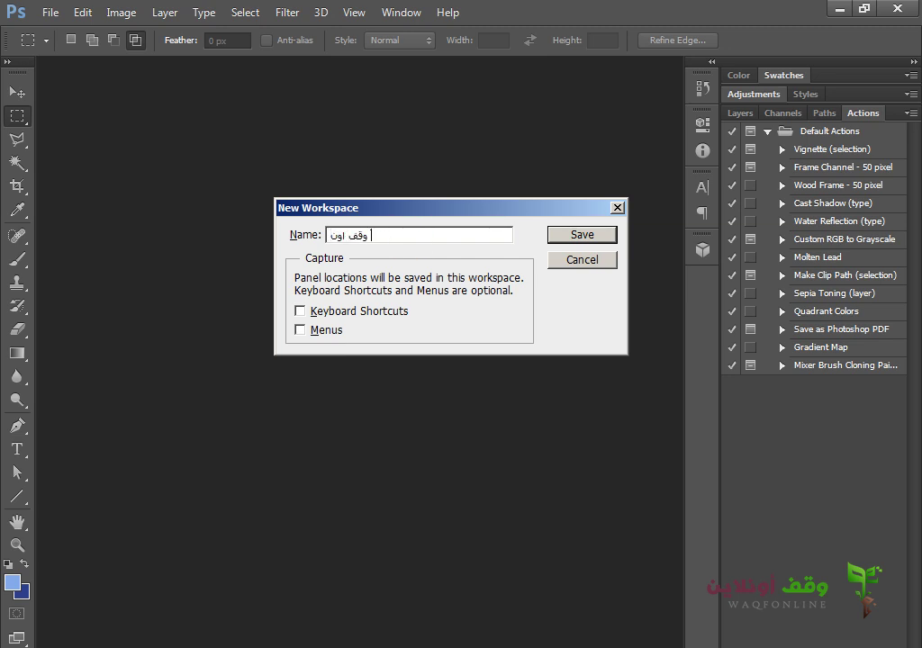
{"action": "type", "text": " لين"}
{"action": "left_click", "coordinate": [360, 316]}
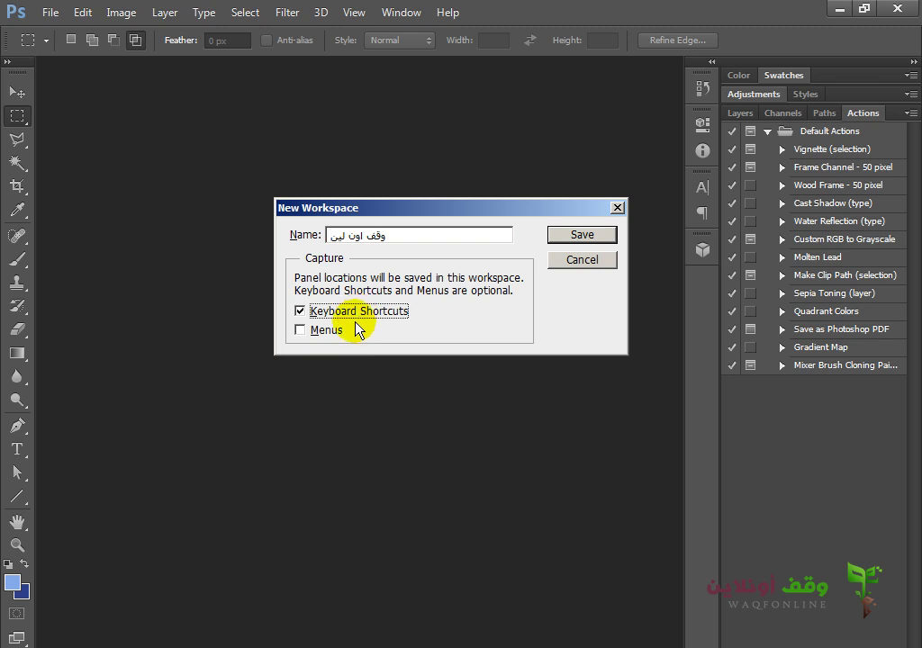
{"action": "left_click", "coordinate": [324, 335]}
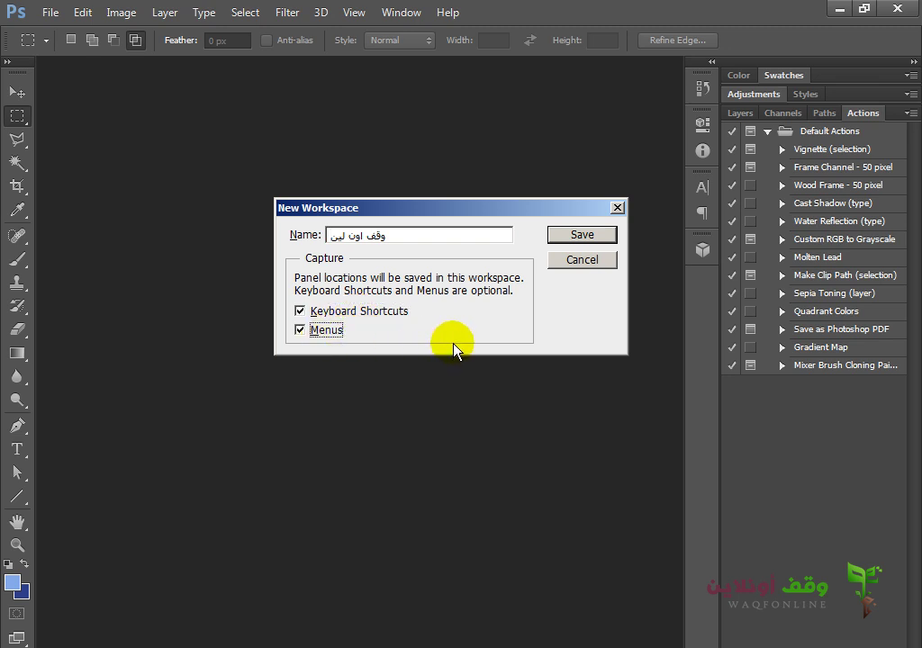
{"action": "left_click", "coordinate": [567, 236]}
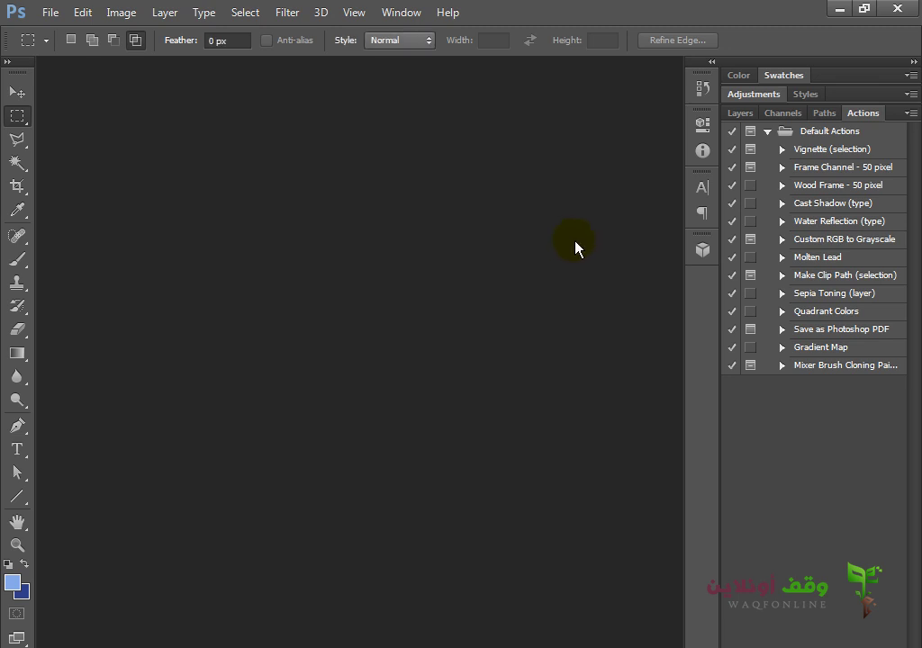
- Switch to the Essentials workspace and bring the Layers panel in front of Actions
{"action": "left_click", "coordinate": [385, 13]}
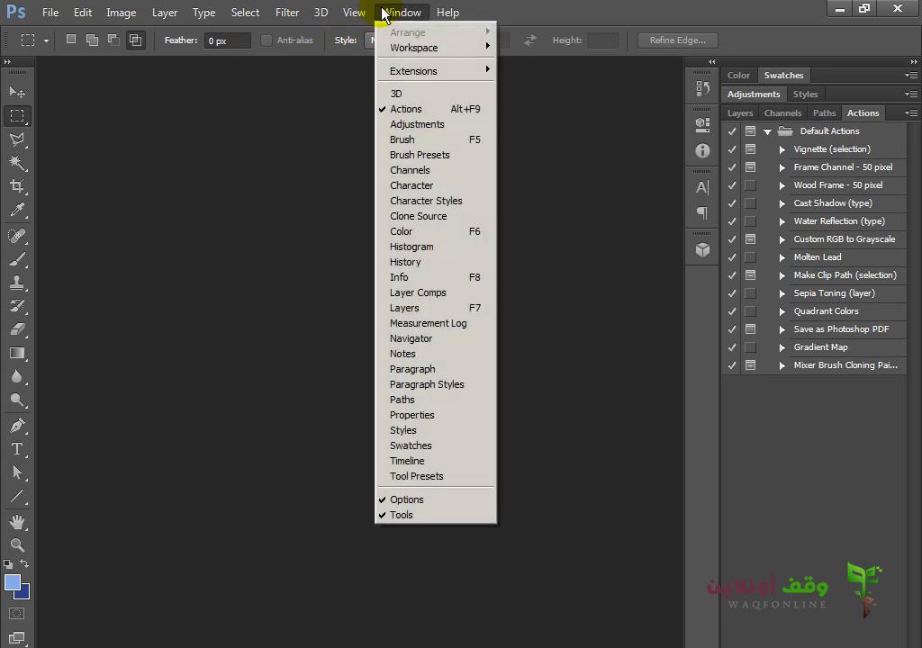
{"action": "mouse_move", "coordinate": [394, 49]}
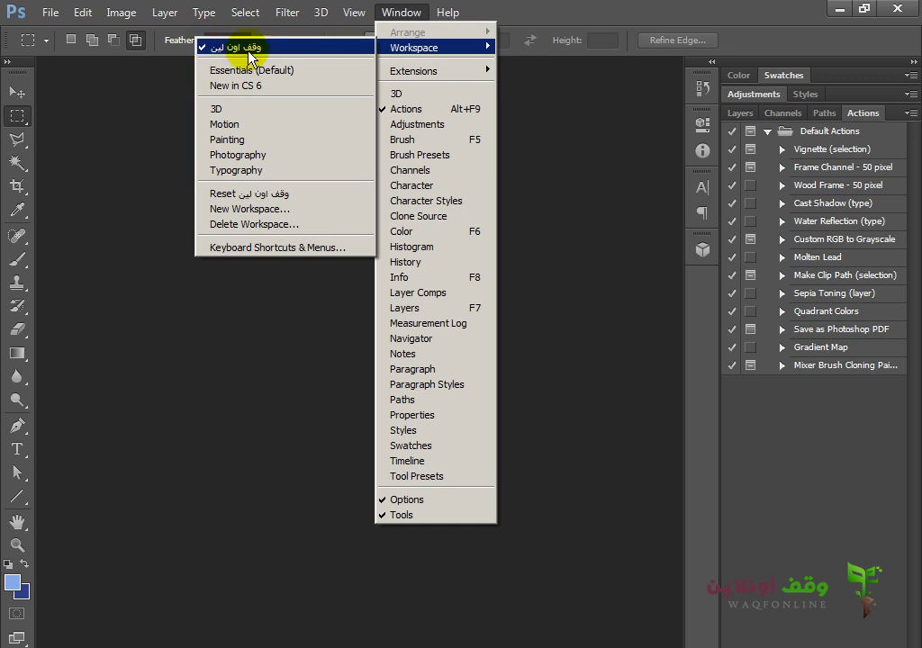
{"action": "left_click", "coordinate": [254, 78]}
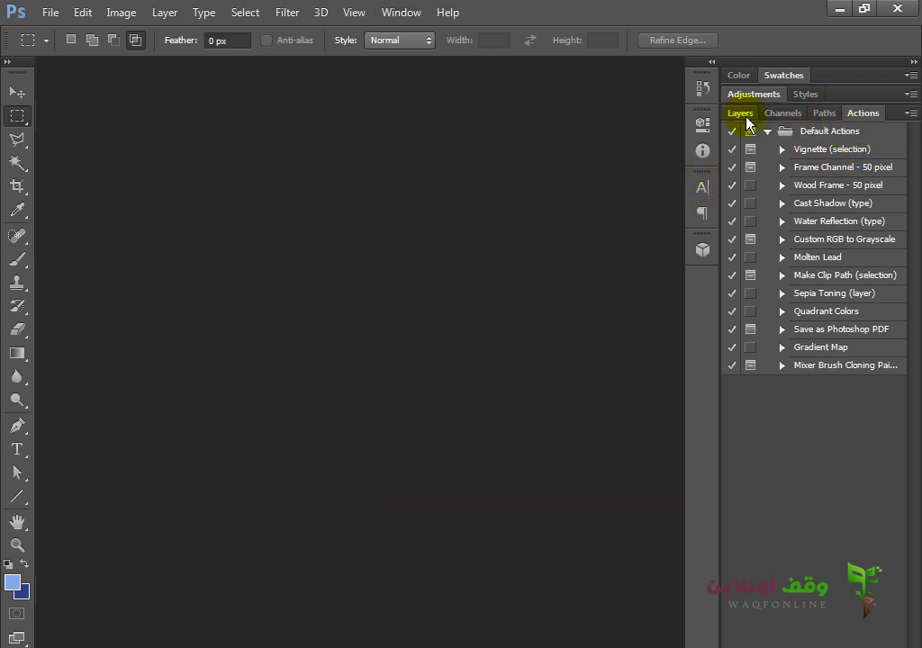
{"action": "left_click", "coordinate": [743, 115]}
- Switch to the 3D workspace, then load the saved custom workspace 'وقف اون لين'
{"action": "left_click", "coordinate": [414, 17]}
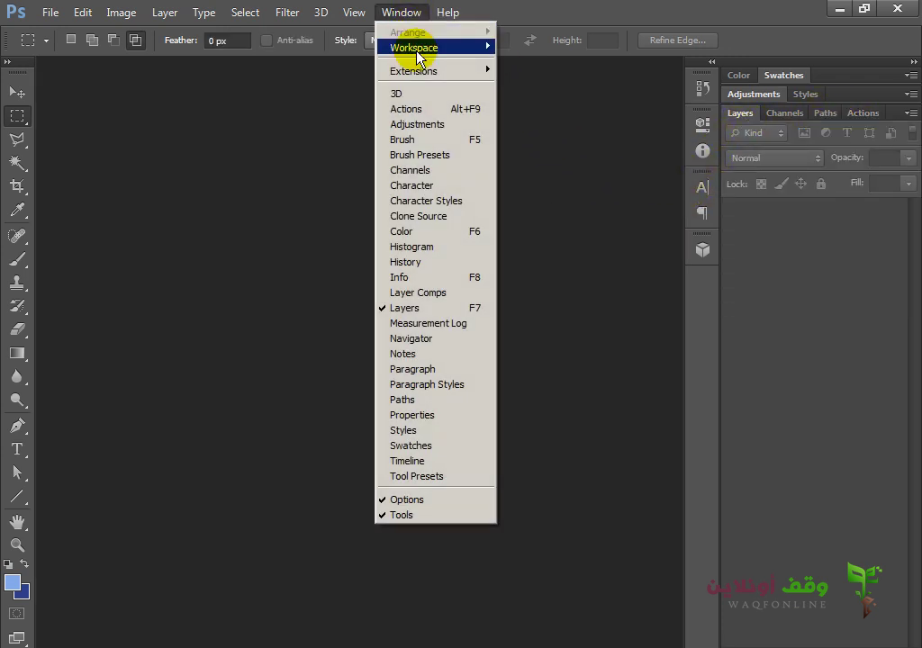
{"action": "mouse_move", "coordinate": [389, 70]}
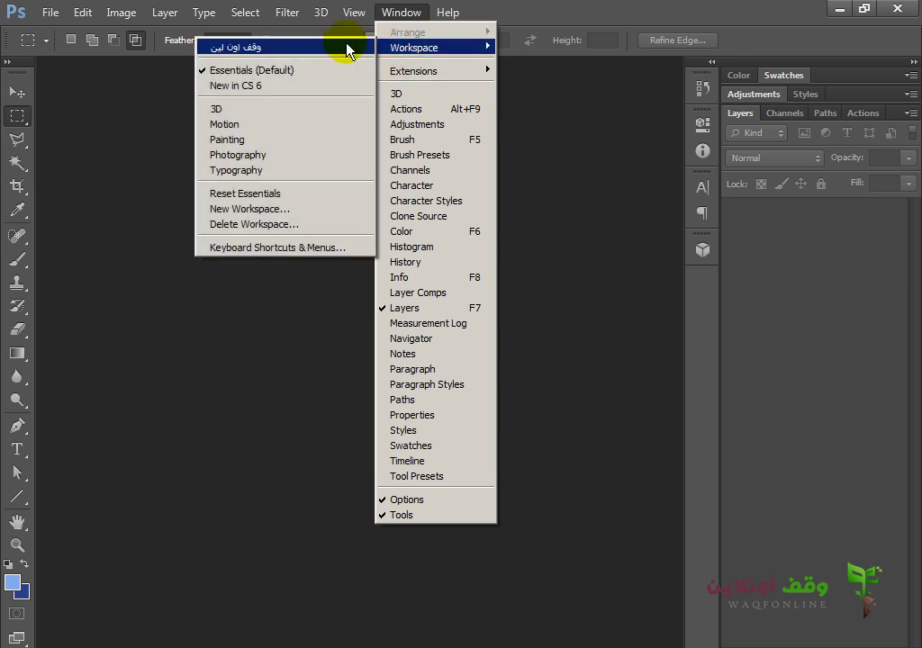
{"action": "left_click", "coordinate": [268, 113]}
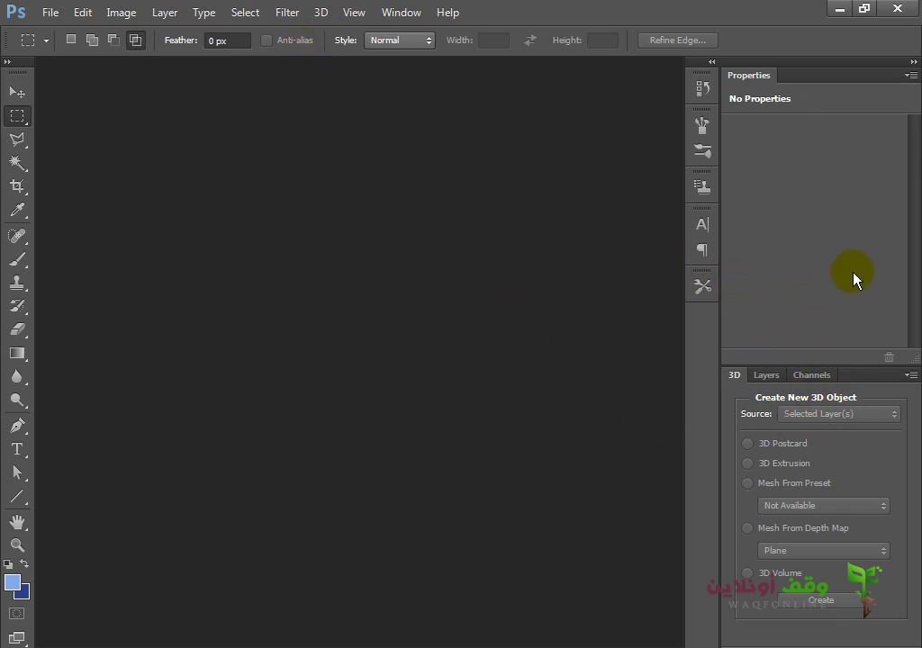
{"action": "left_click", "coordinate": [401, 13]}
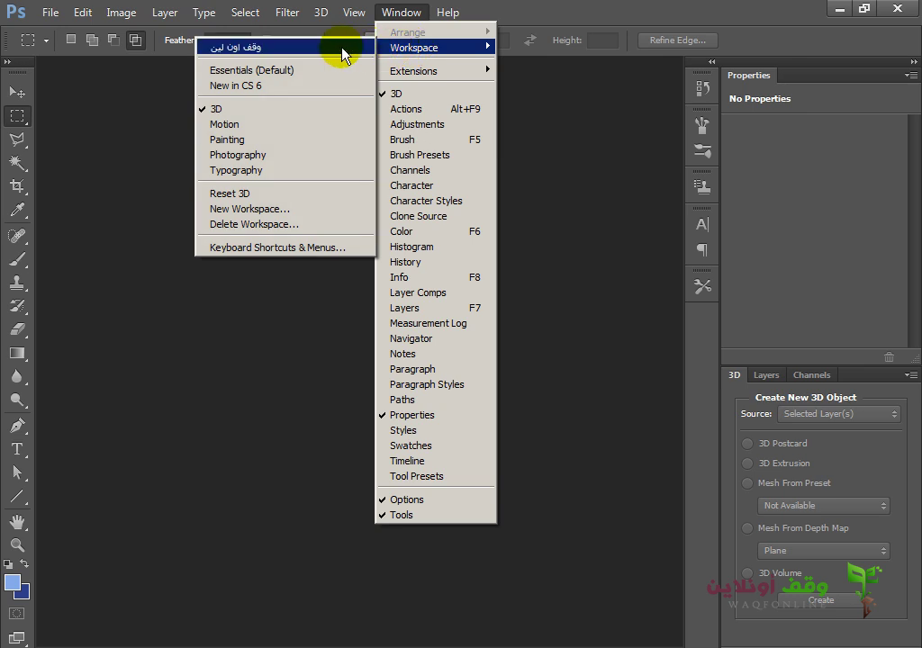
{"action": "left_click", "coordinate": [343, 54]}
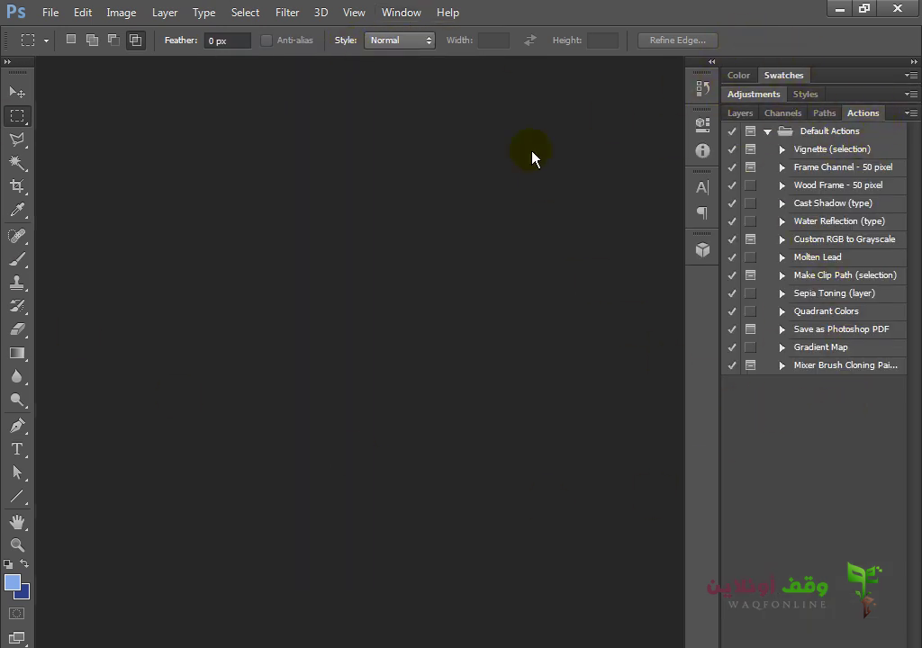
- Return to the Essentials (Default) workspace
{"action": "left_click", "coordinate": [402, 12]}
{"action": "mouse_move", "coordinate": [412, 68]}
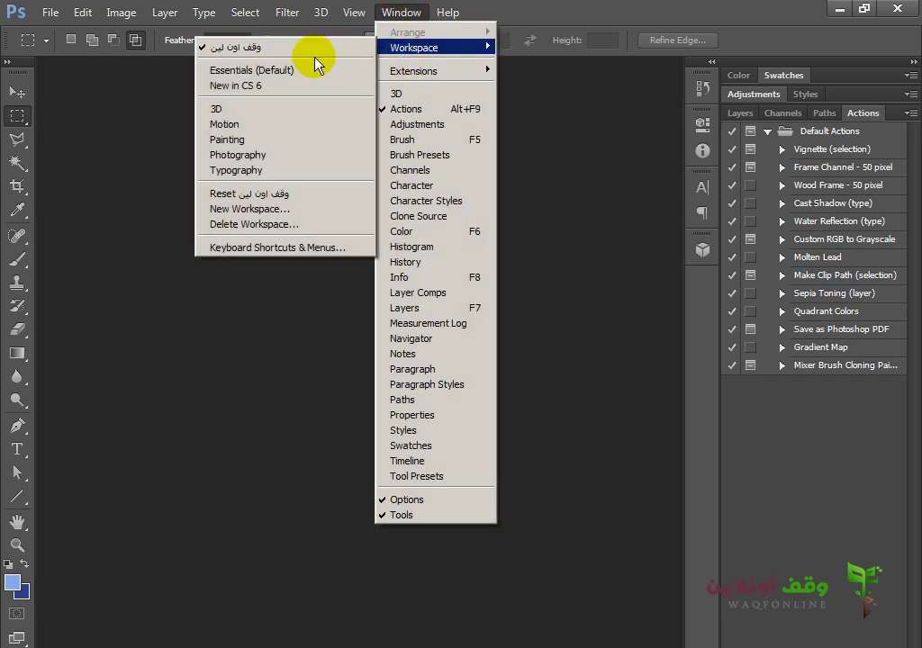
{"action": "left_click", "coordinate": [267, 72]}
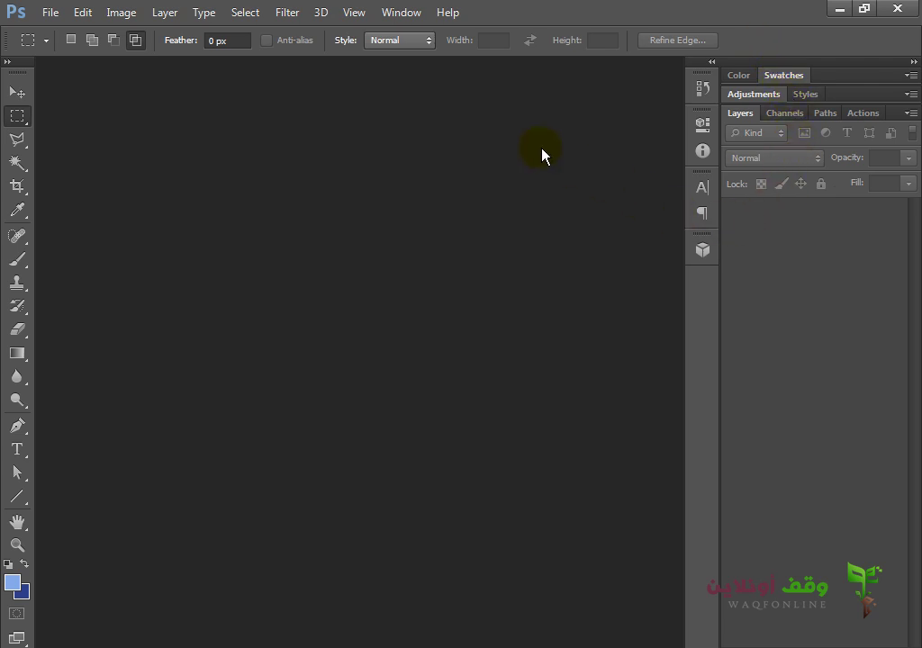
- Delete the custom workspace 'وقف اون لين' and confirm the deletion
{"action": "left_click", "coordinate": [401, 17]}
{"action": "mouse_move", "coordinate": [414, 50]}
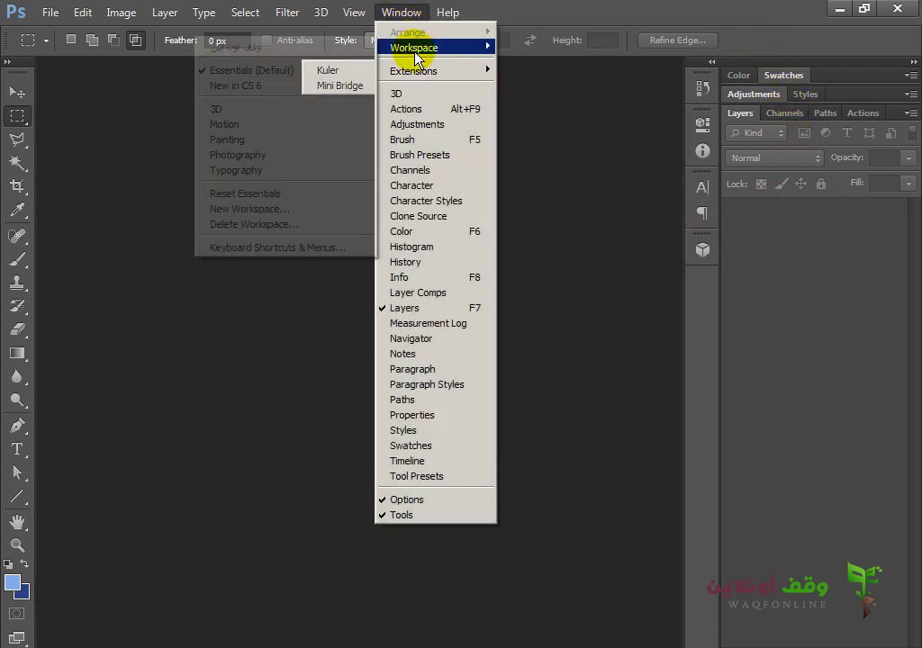
{"action": "left_click", "coordinate": [306, 225]}
{"action": "left_click", "coordinate": [423, 238]}
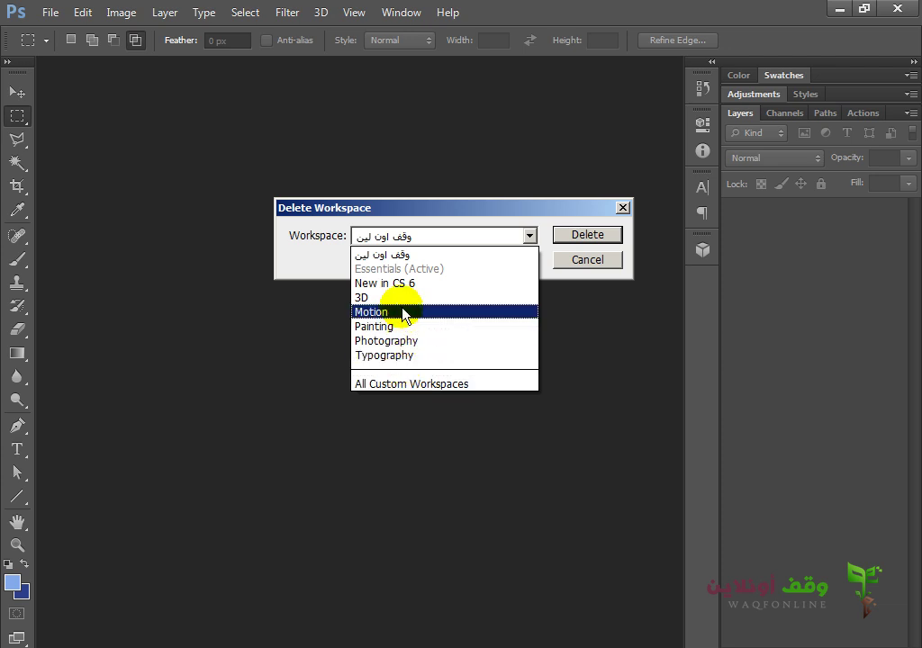
{"action": "left_click", "coordinate": [403, 256]}
{"action": "left_click", "coordinate": [603, 242]}
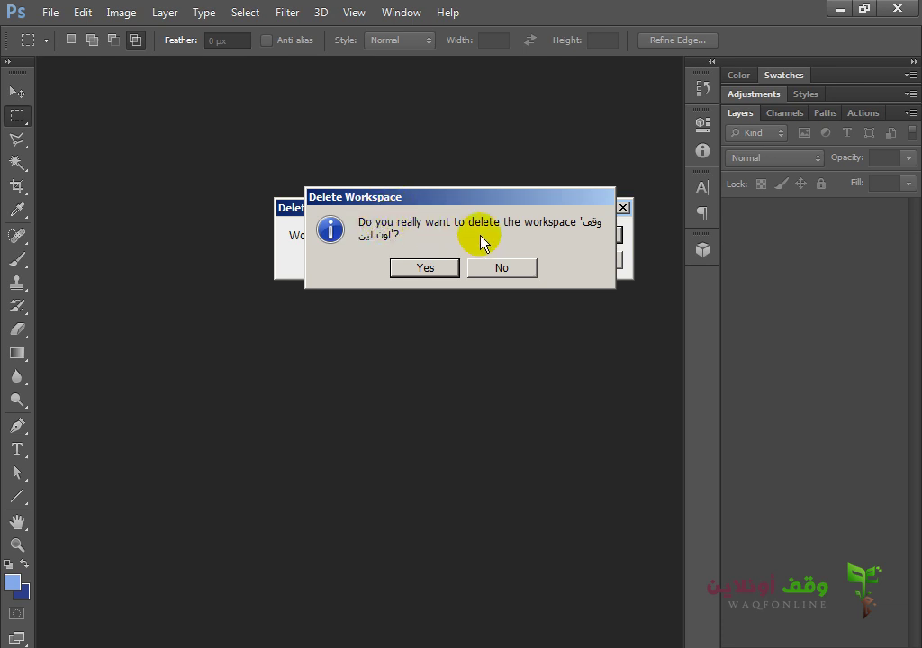
{"action": "left_click", "coordinate": [425, 268]}
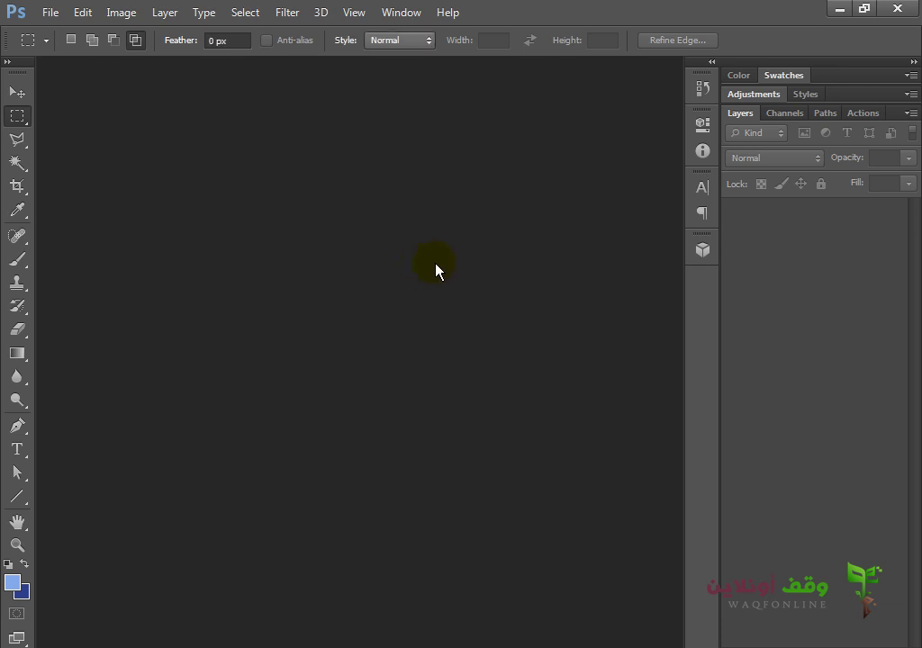
- Pull the Layers, Paths and Swatches panels out of the dock as floating panels
{"action": "left_click", "coordinate": [396, 13]}
{"action": "mouse_move", "coordinate": [385, 50]}
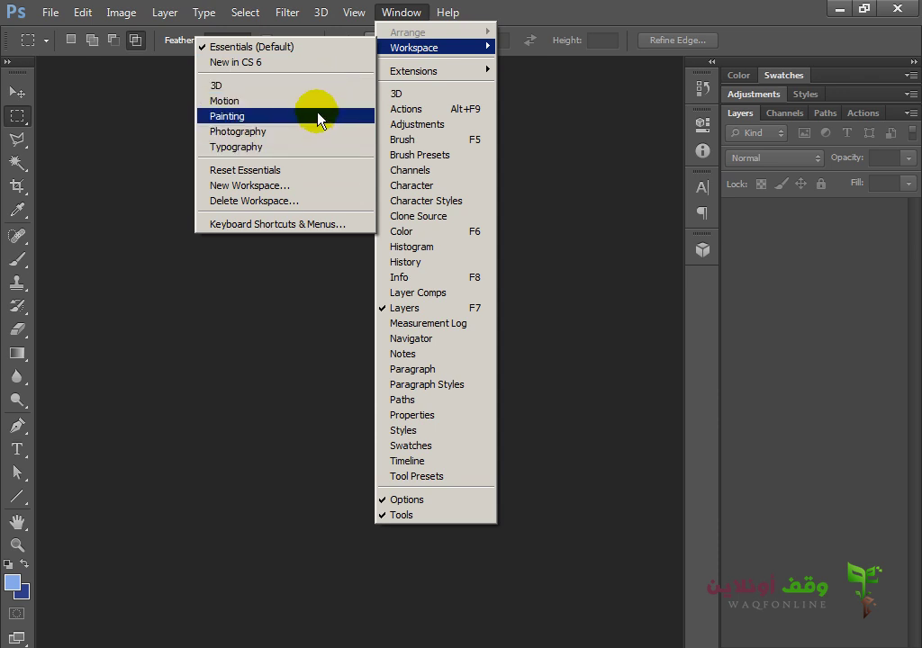
{"action": "left_click", "coordinate": [760, 139]}
{"action": "left_click_drag", "start_coordinate": [739, 113], "coordinate": [342, 154]}
{"action": "left_click_drag", "start_coordinate": [790, 114], "coordinate": [87, 133]}
{"action": "left_click_drag", "start_coordinate": [788, 77], "coordinate": [600, 270]}
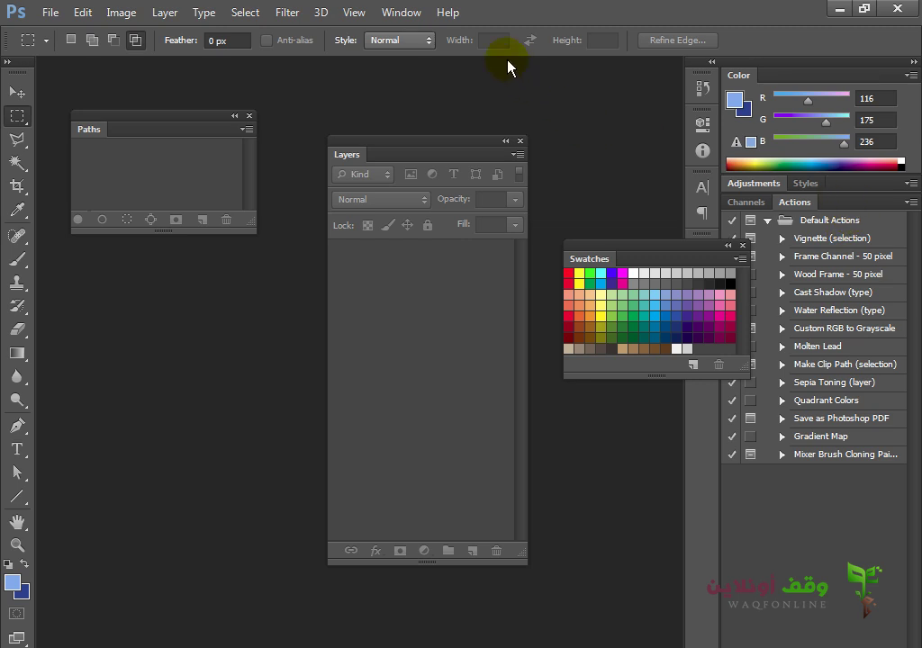
{"action": "left_click", "coordinate": [399, 14]}
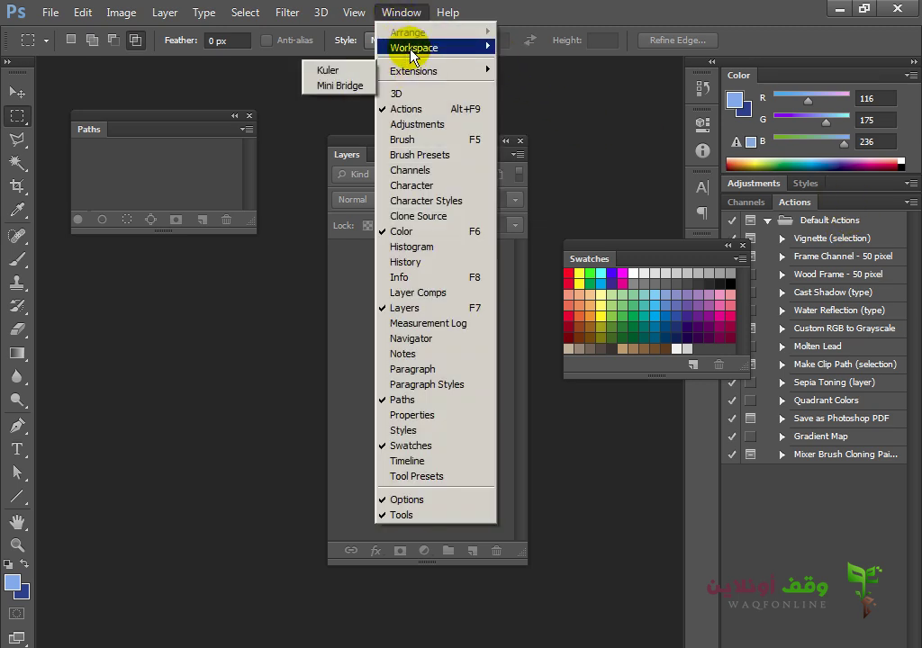
- Reset Essentials so Layers, Paths and Swatches return to their docked groups
{"action": "left_click", "coordinate": [273, 172]}
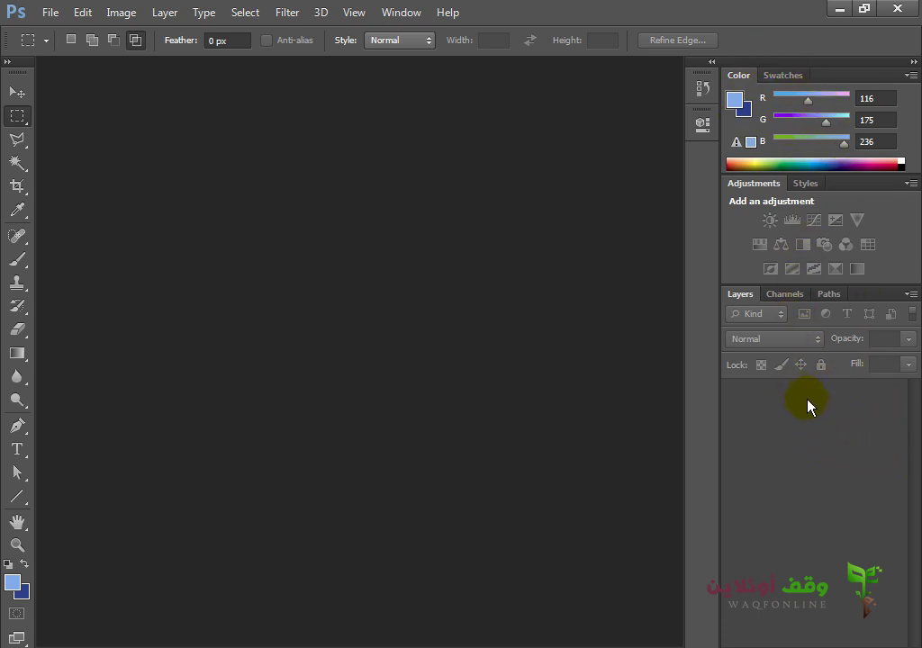
{"action": "left_click", "coordinate": [385, 14]}
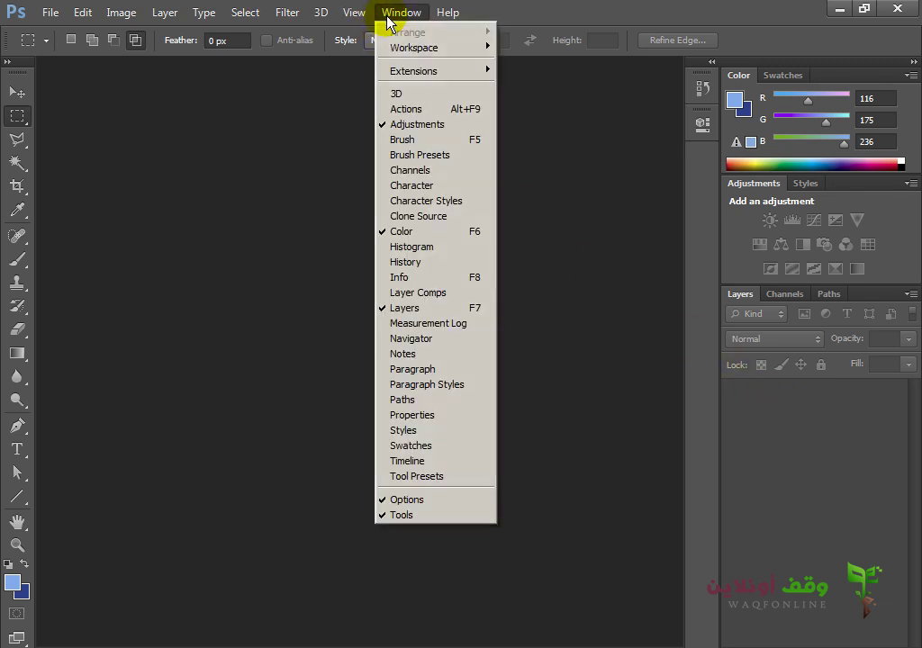
{"action": "mouse_move", "coordinate": [389, 56]}
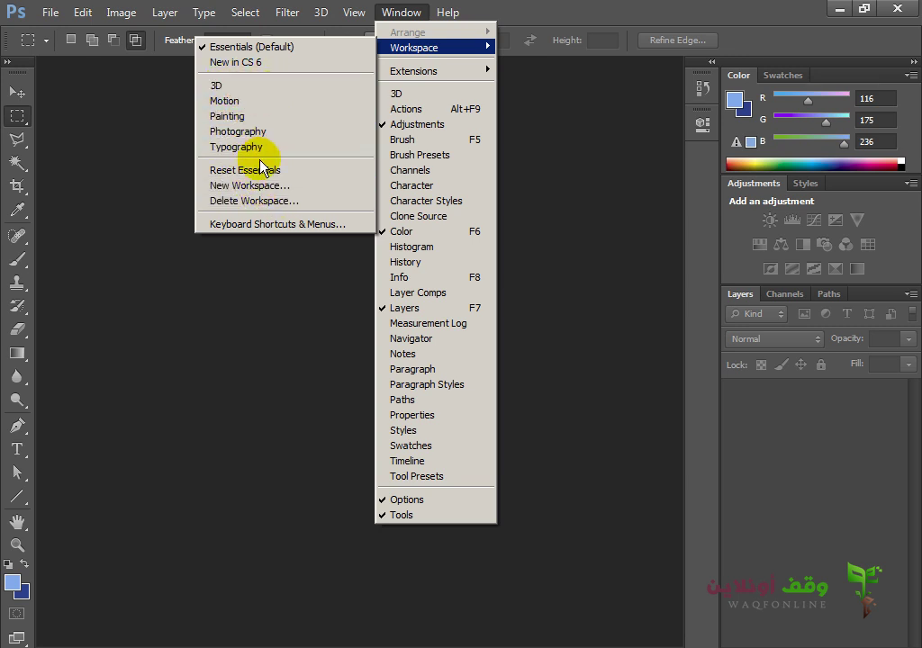
{"action": "left_click", "coordinate": [572, 16]}
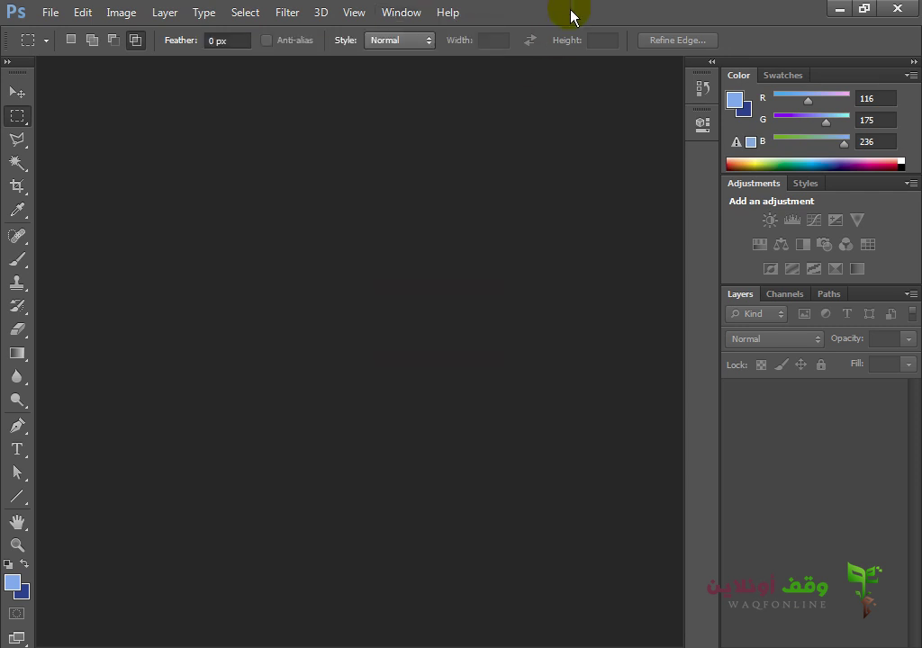
- Minimize the Photoshop window to reveal the WAQFONLINE title slide
{"action": "left_click", "coordinate": [842, 11]}
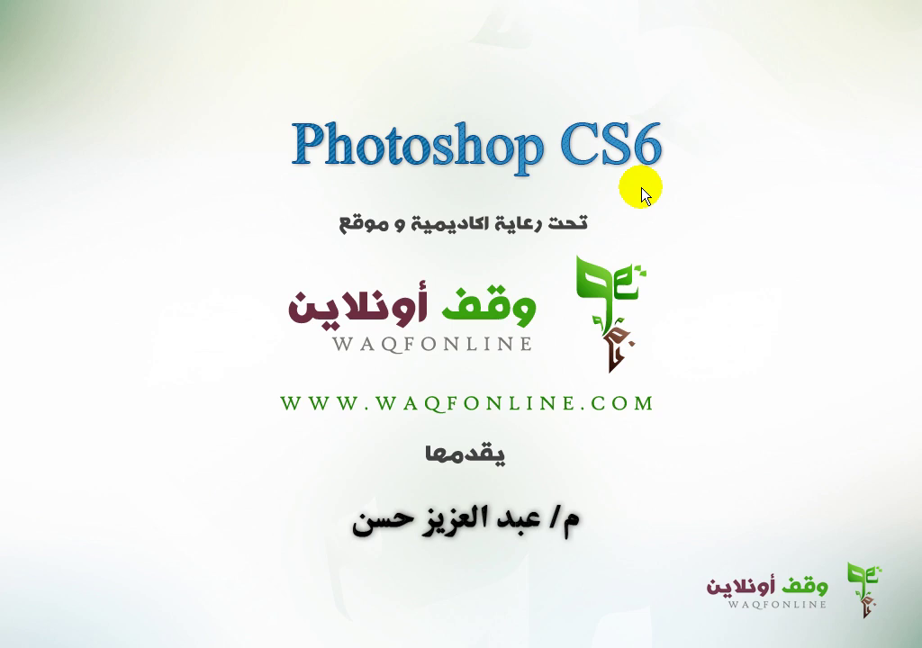